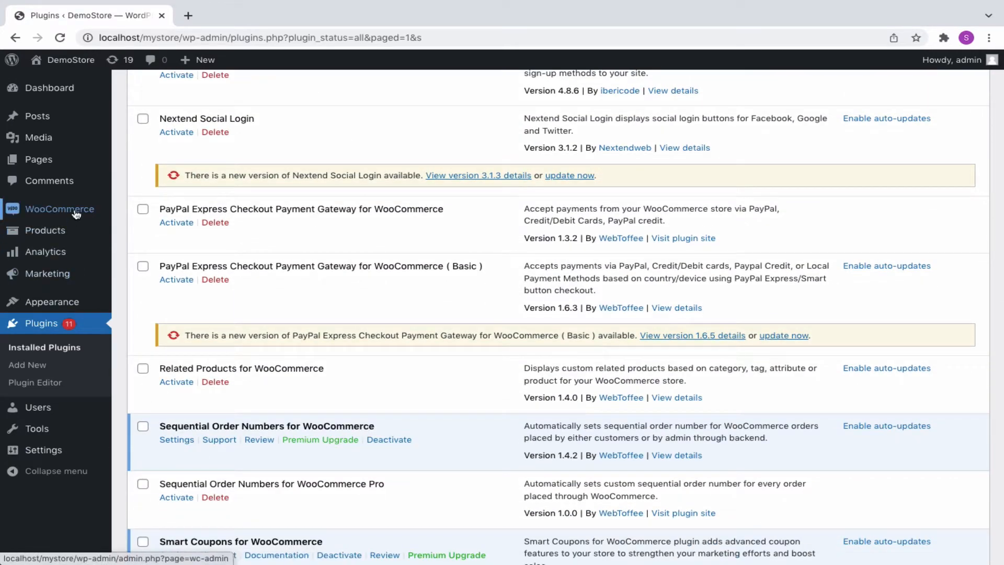
- Go to WooCommerce Settings and open the Sequential Order Number tab
mouse_move(76, 209)
left_click(139, 283)
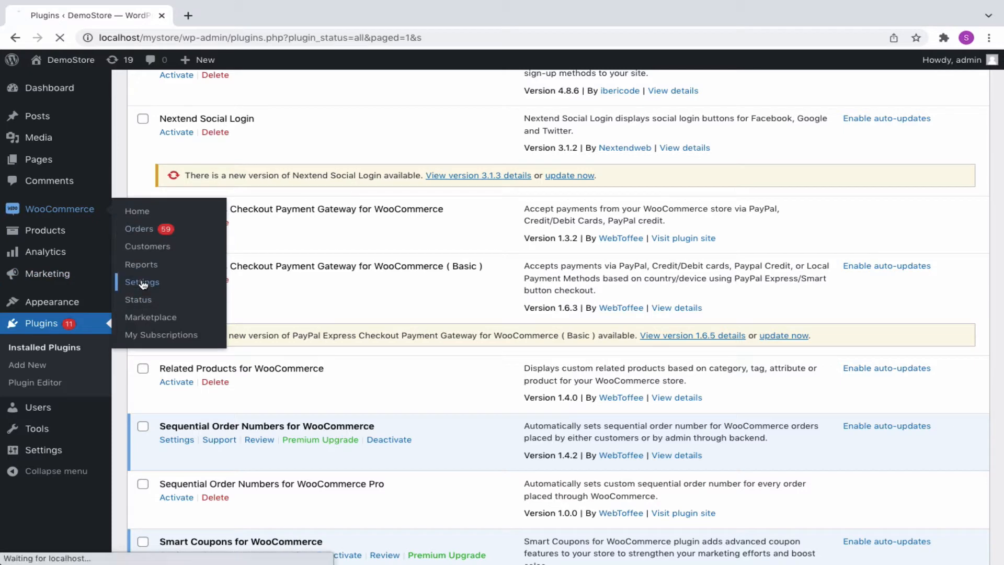
left_click(783, 150)
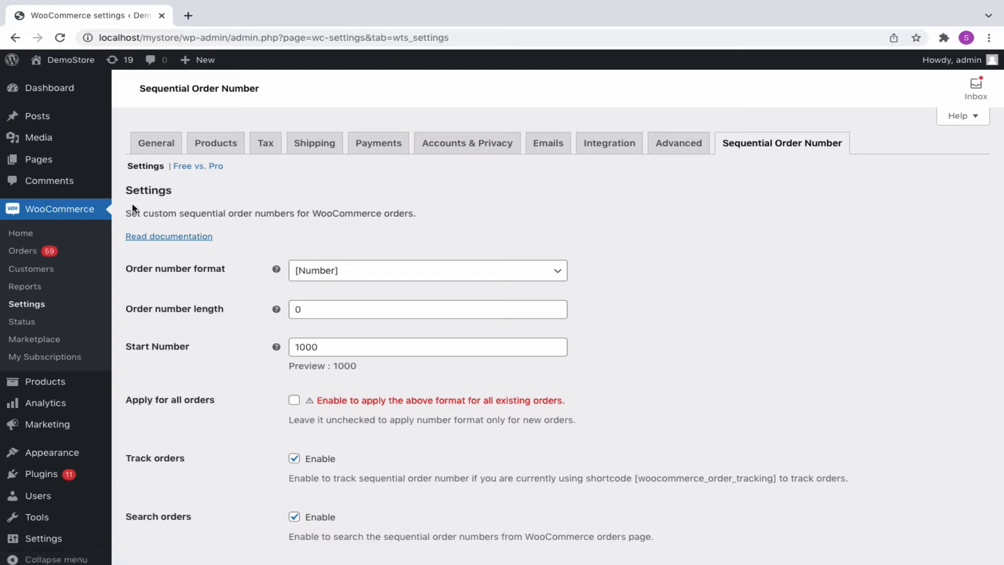
- Open the Orders list (159 orders, up to #3976) in a second tab, then return to the settings
middle_click(30, 252)
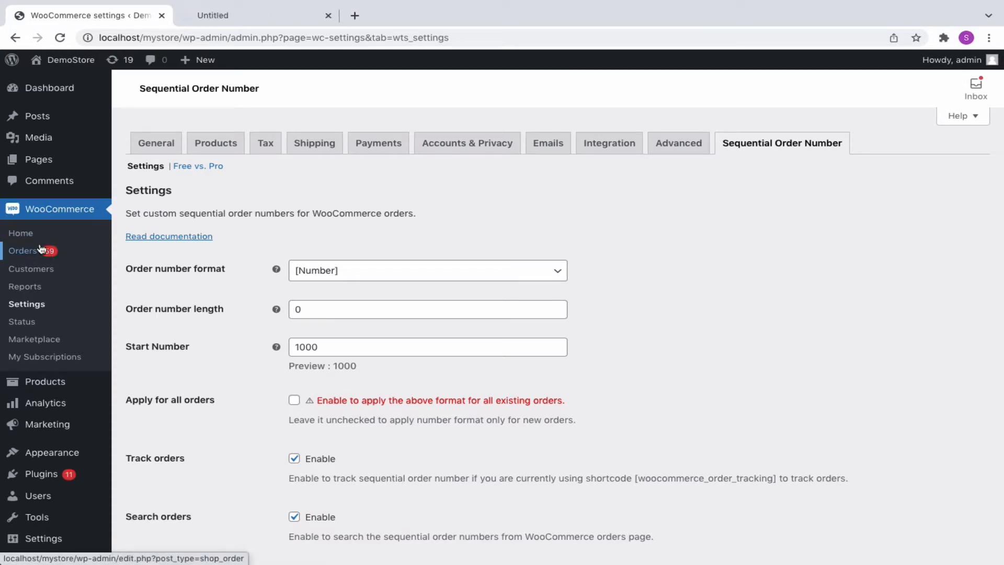
left_click(278, 20)
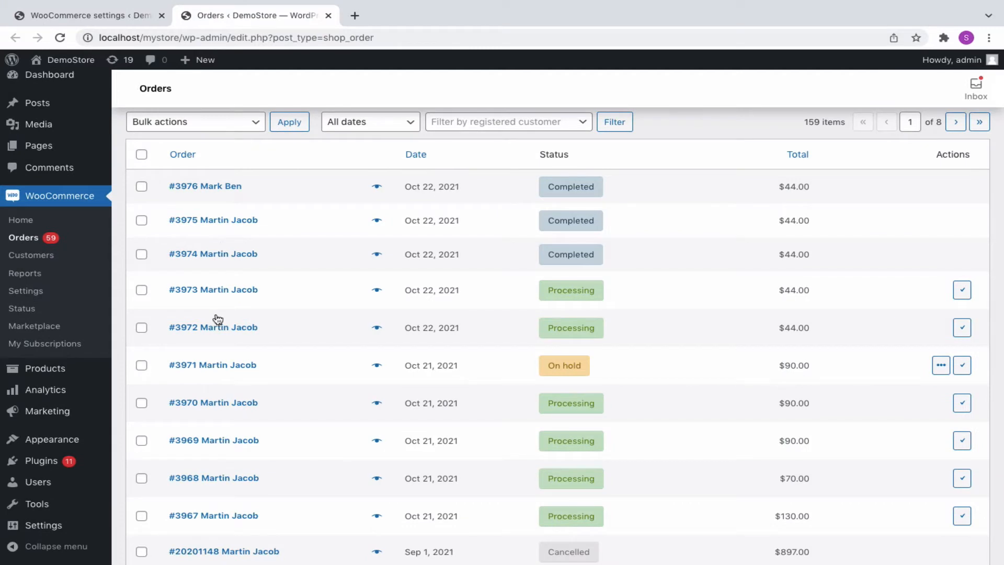
left_click(131, 20)
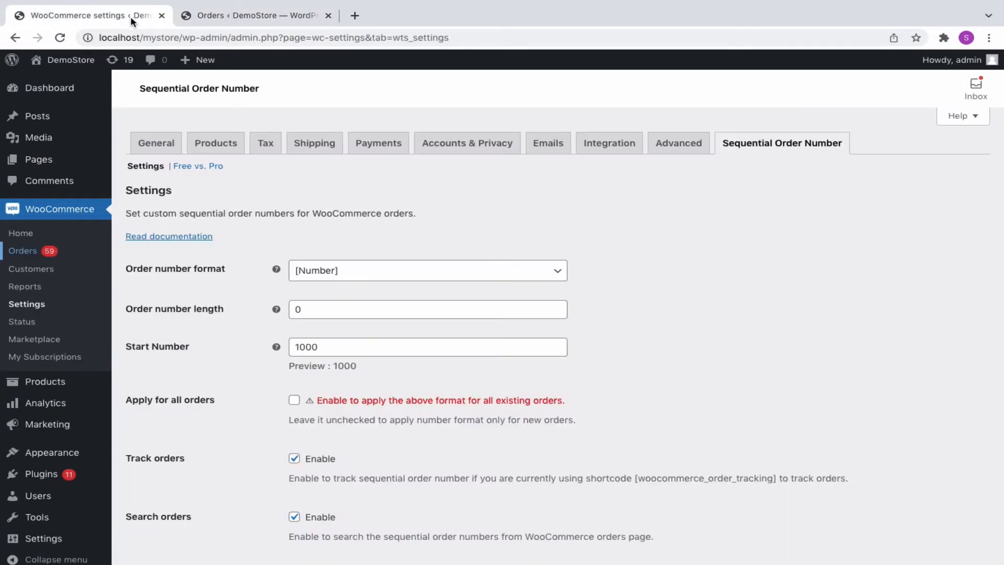
- Try [Prefix][Number] and [Date][Number], then settle on the [Prefix][Date][Number] order number format
scroll(457, 361, "down", 2)
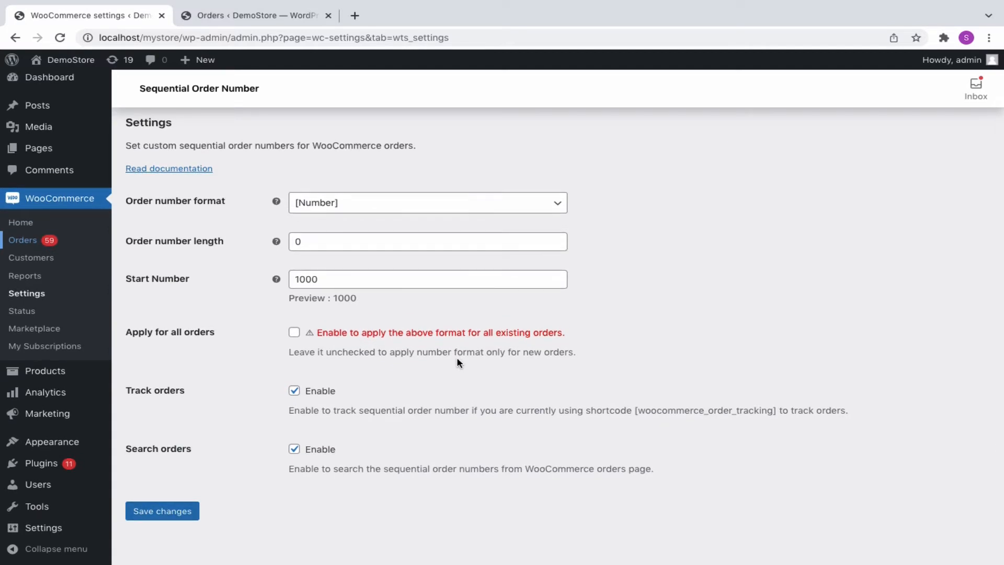
left_click(330, 205)
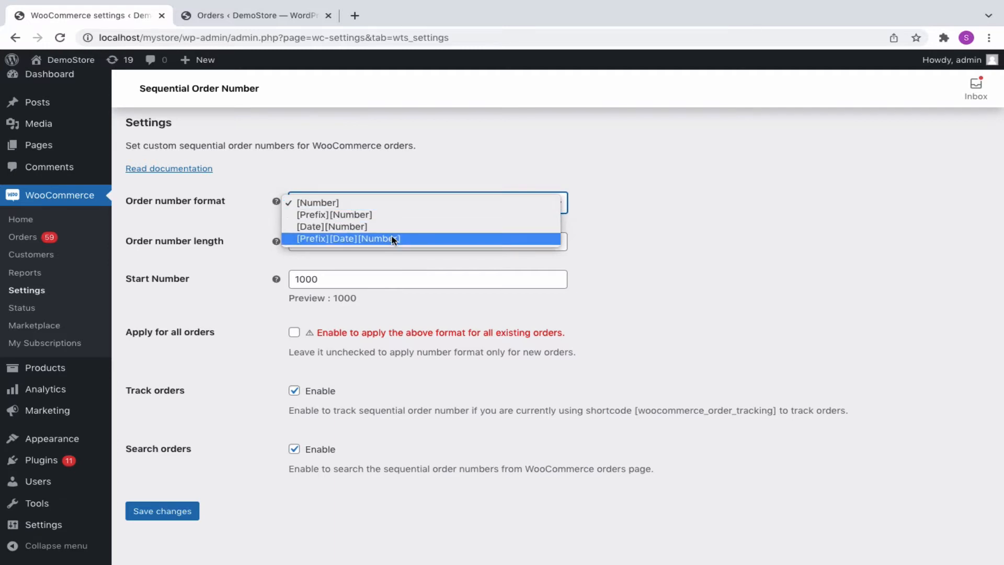
left_click(382, 215)
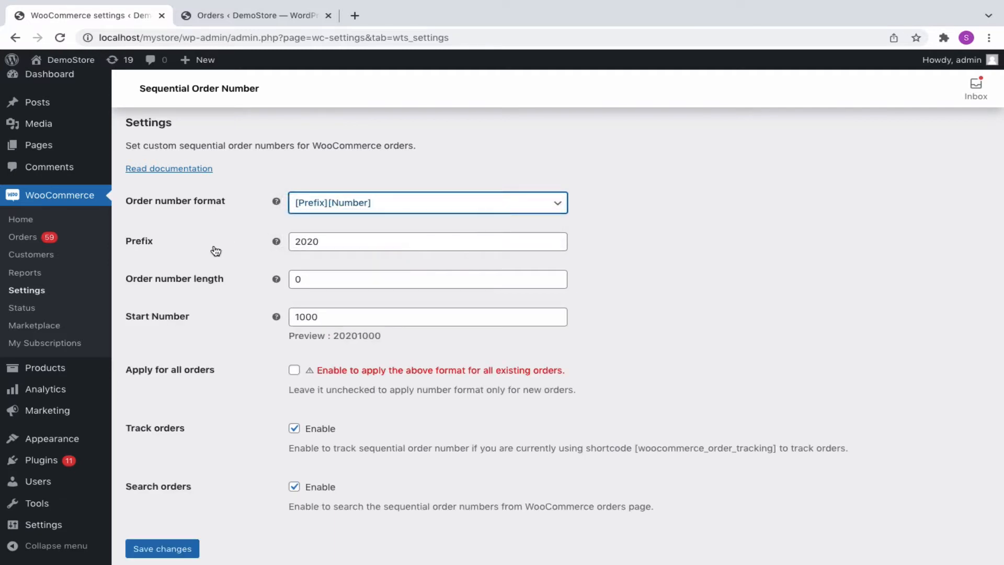
left_click(369, 202)
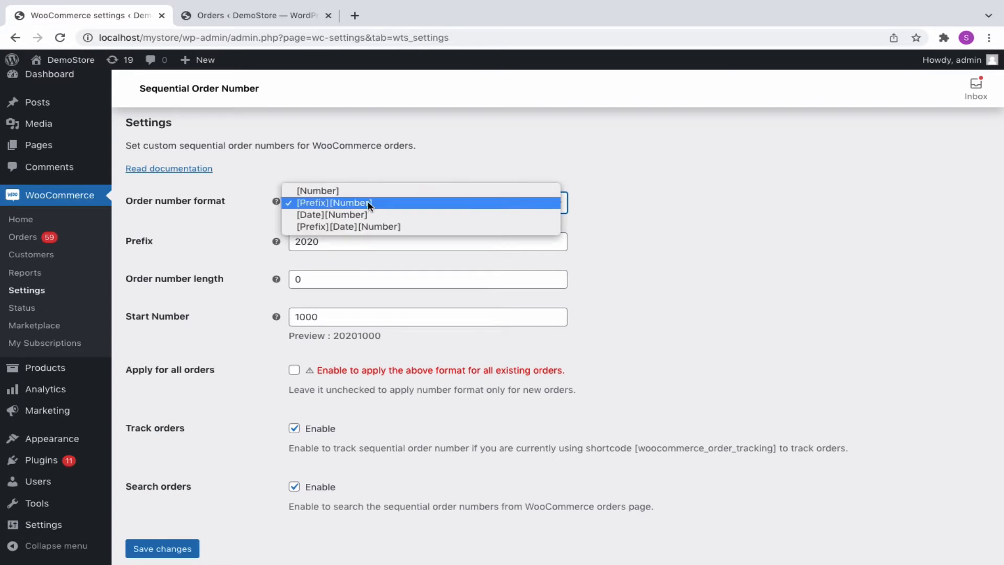
left_click(368, 213)
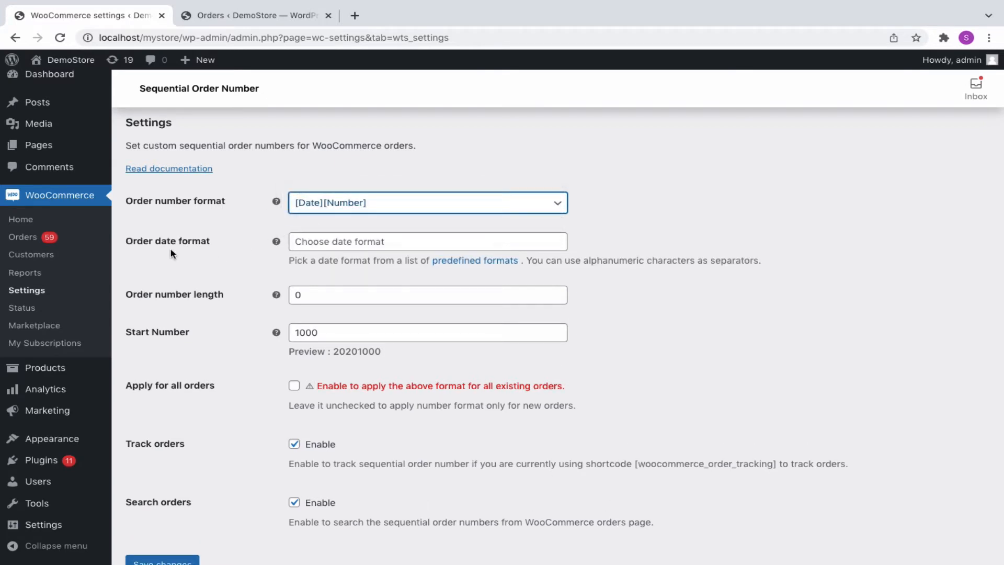
left_click(365, 205)
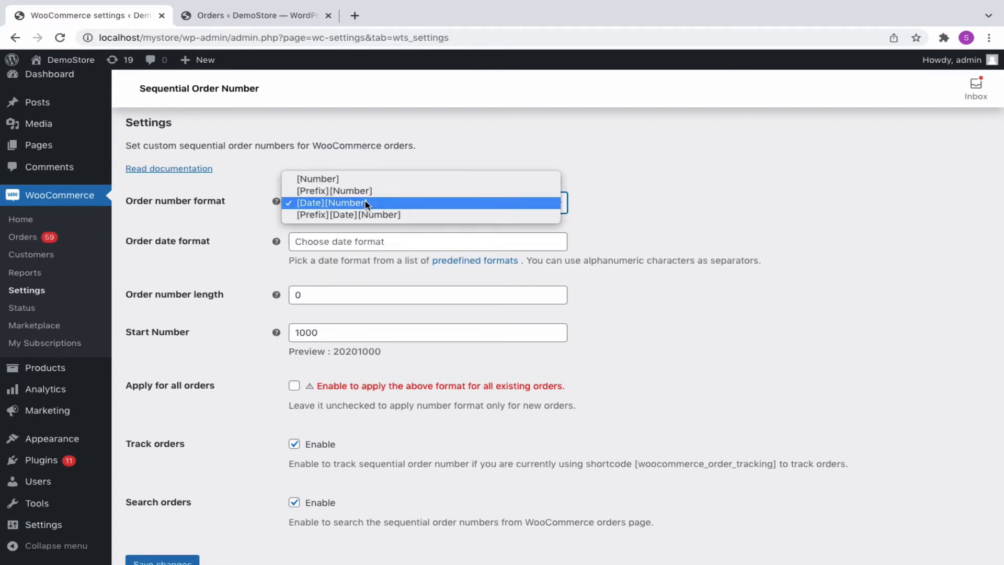
left_click(366, 215)
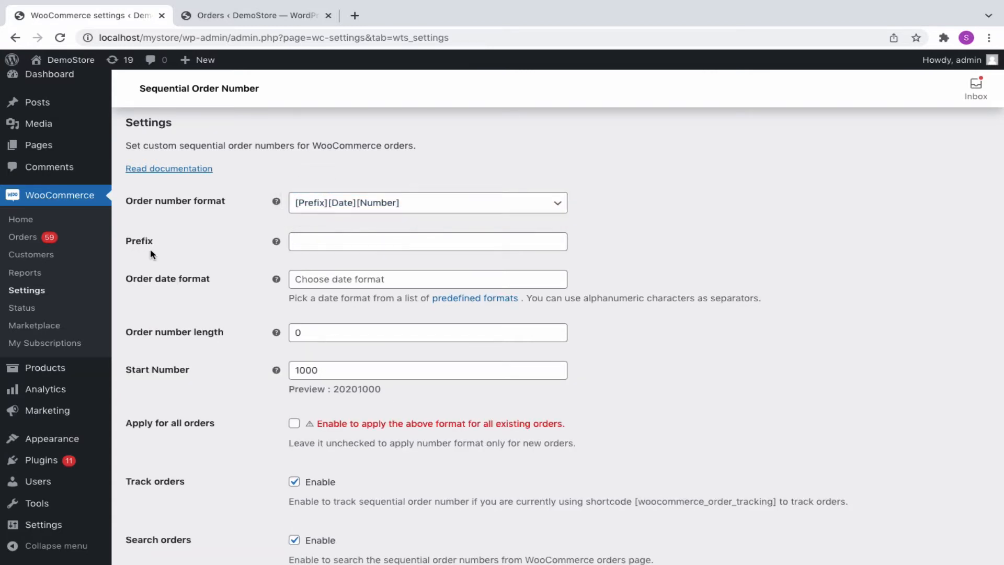
- Set the order number prefix to 'wt'
left_click(319, 242)
type("wt")
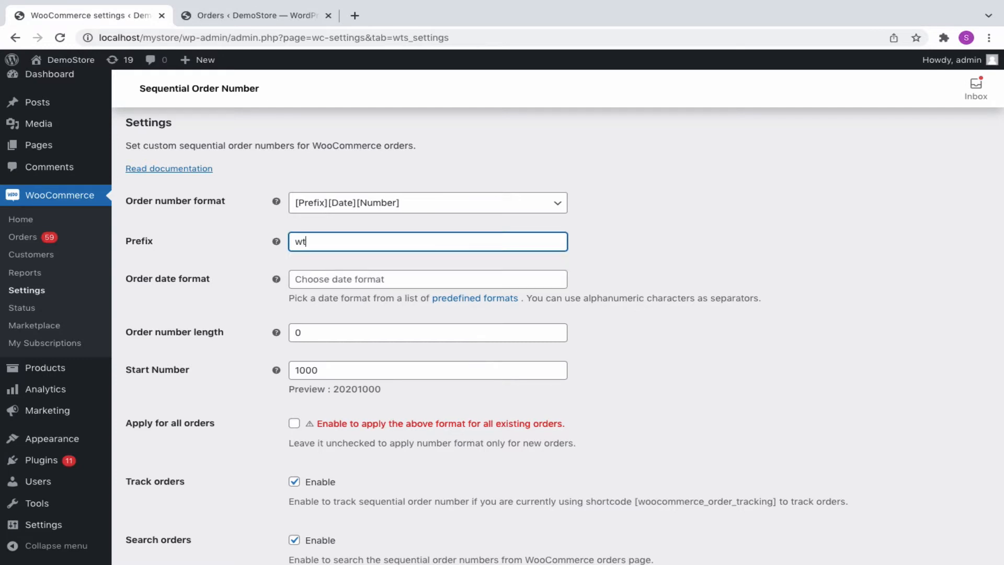
left_click(159, 285)
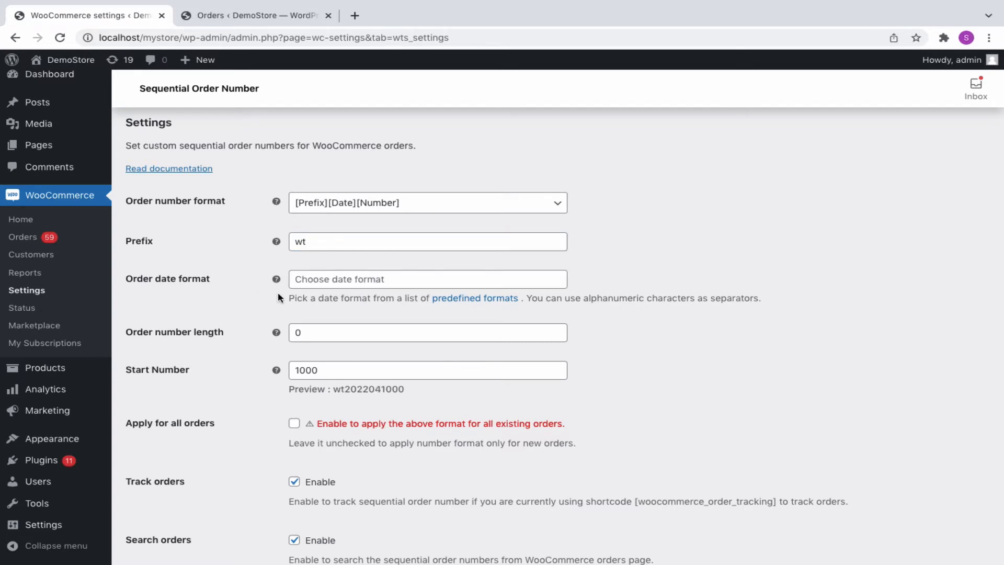
- Build the order date format [y][m][d] from the predefined formats list
left_click(470, 303)
left_click(373, 301)
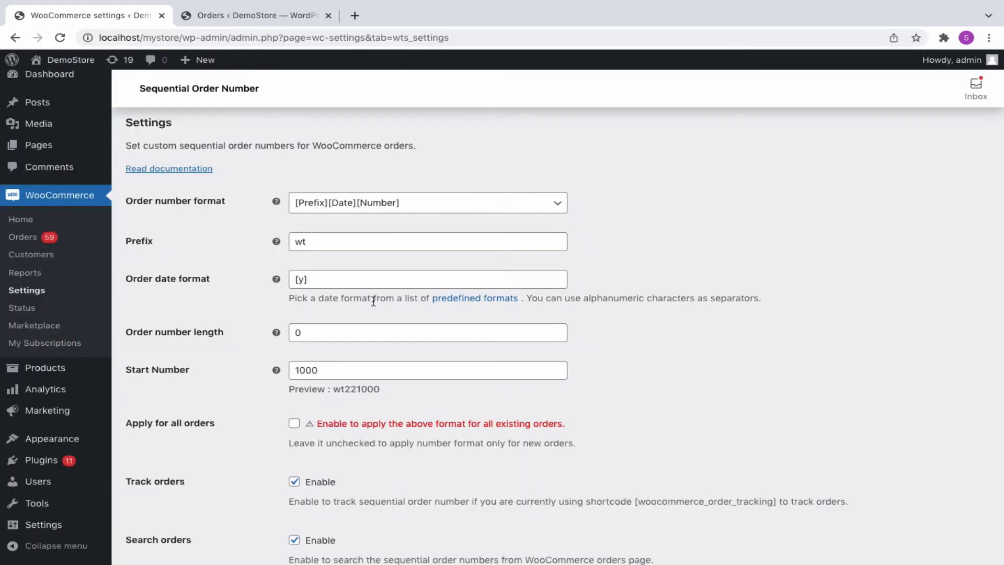
left_click(358, 280)
left_click(450, 297)
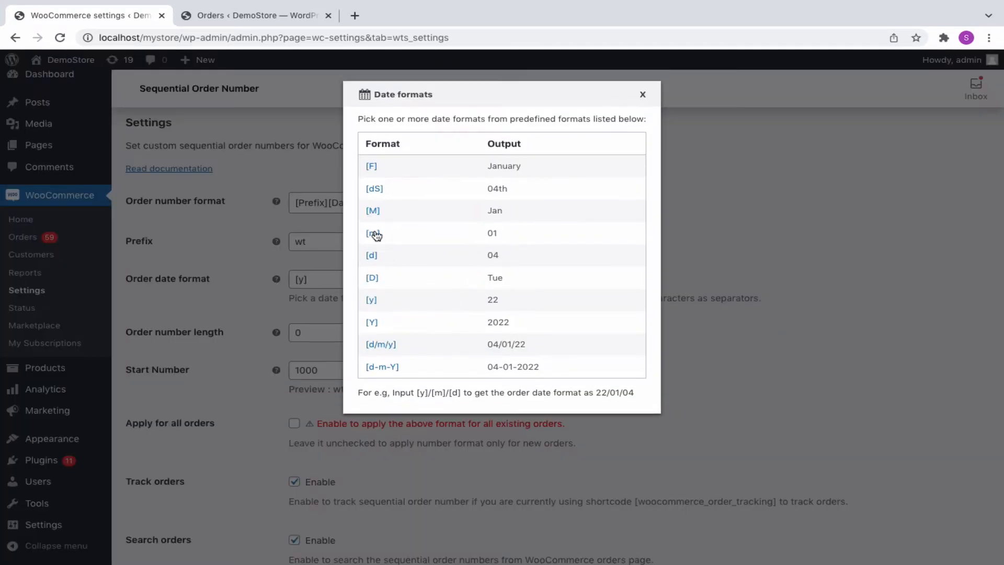
left_click(374, 234)
left_click(459, 301)
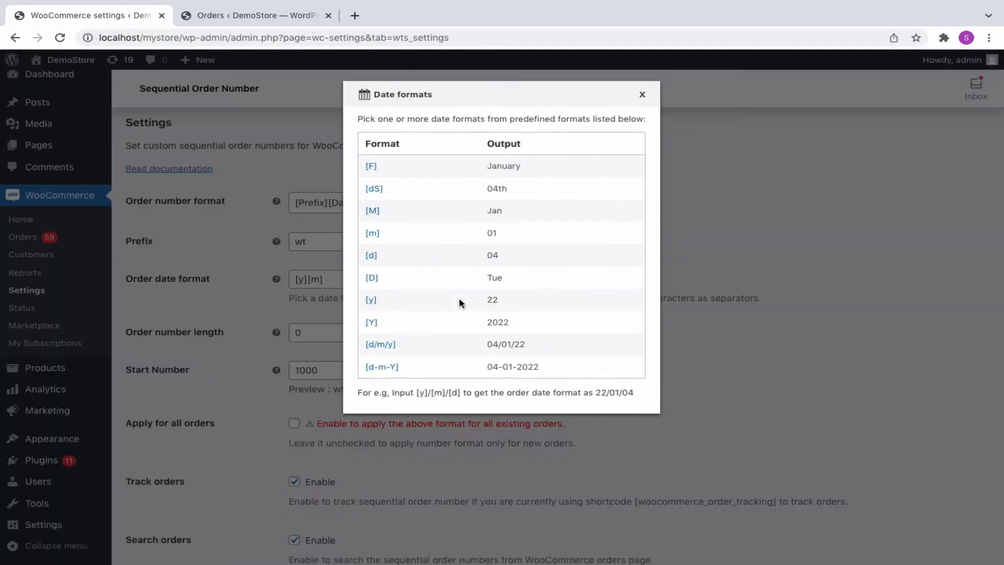
left_click(371, 256)
left_click(355, 280)
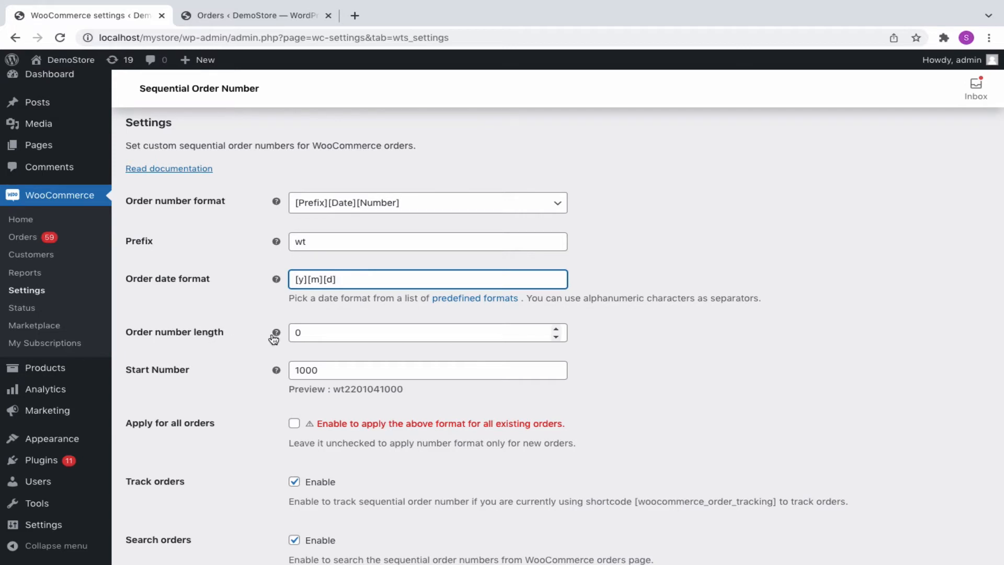
- Change the order number length to 7 and check the previewed number
left_click_drag(298, 332, 288, 331)
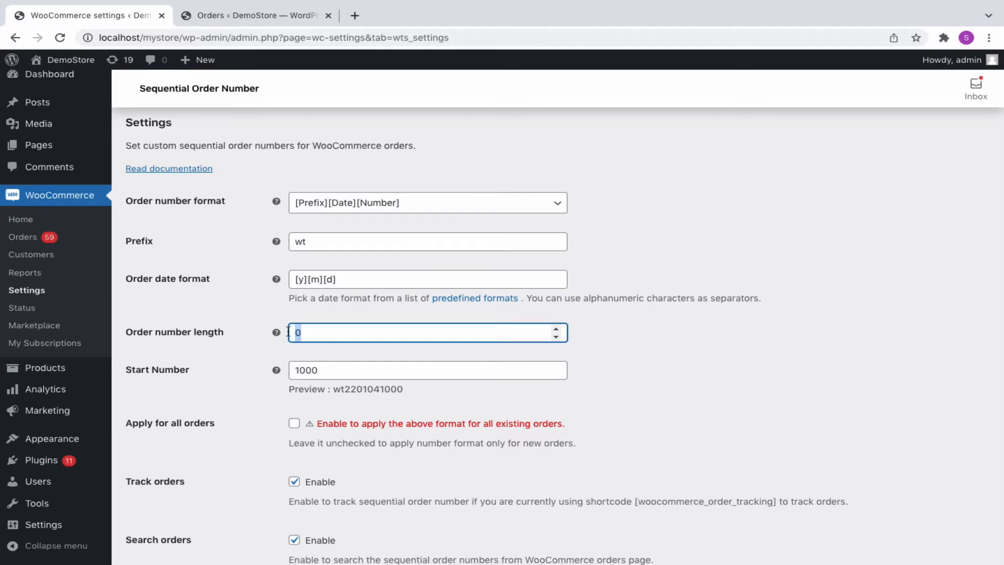
type("7")
left_click(142, 378)
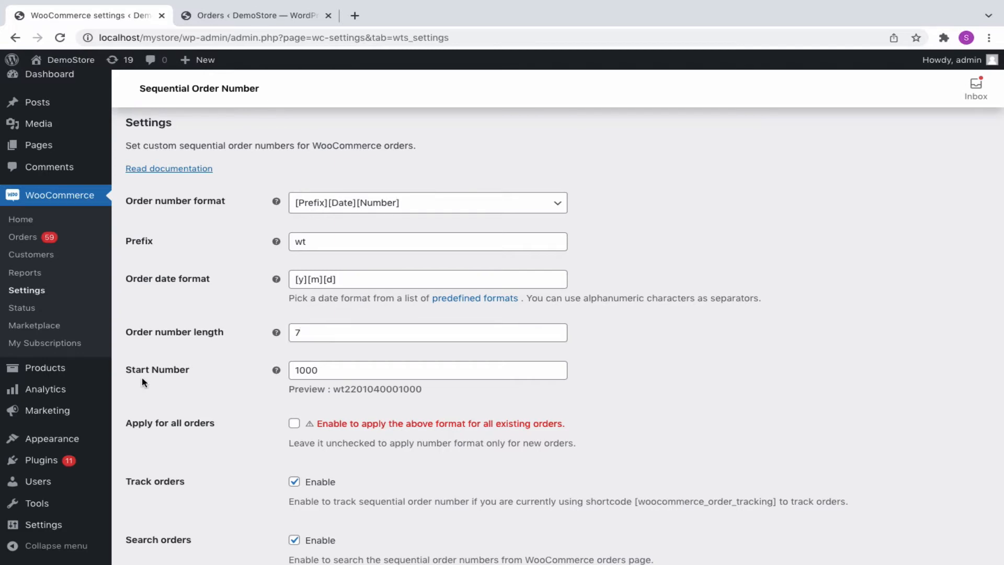
left_click(320, 373)
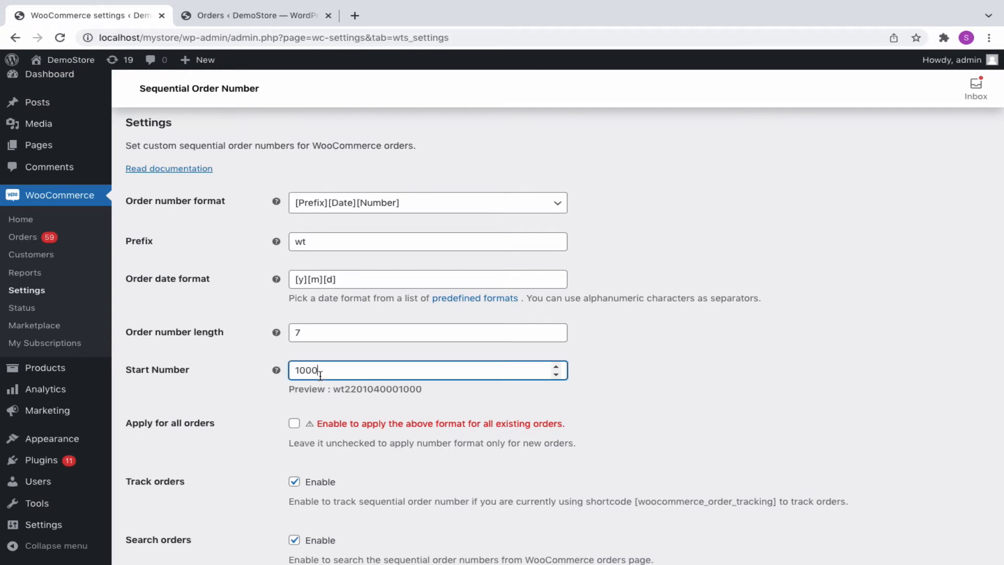
left_click_drag(334, 390, 424, 393)
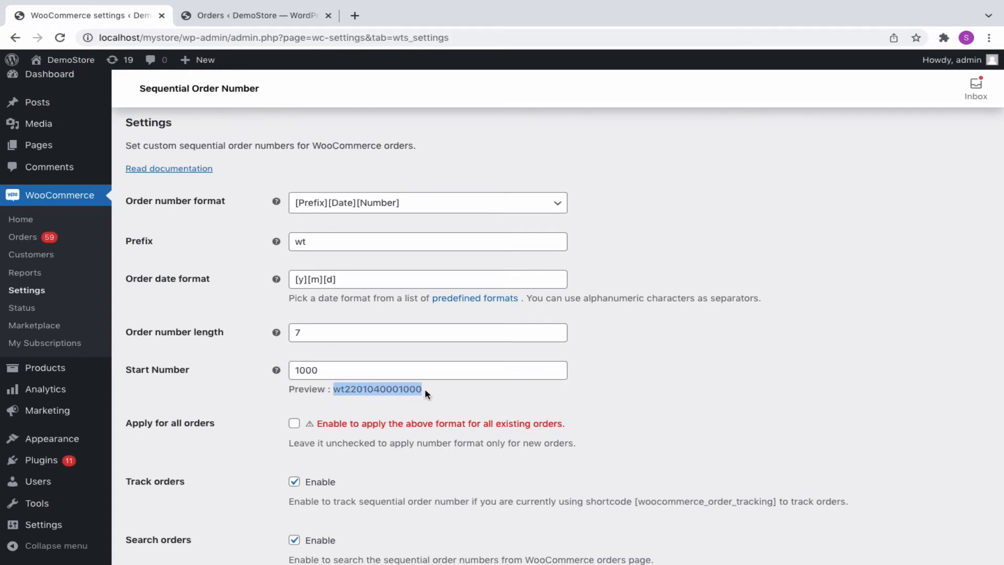
- Edit the date format to [y]/[m]/[d]- with slashes and a trailing dash
left_click(308, 278)
type("/")
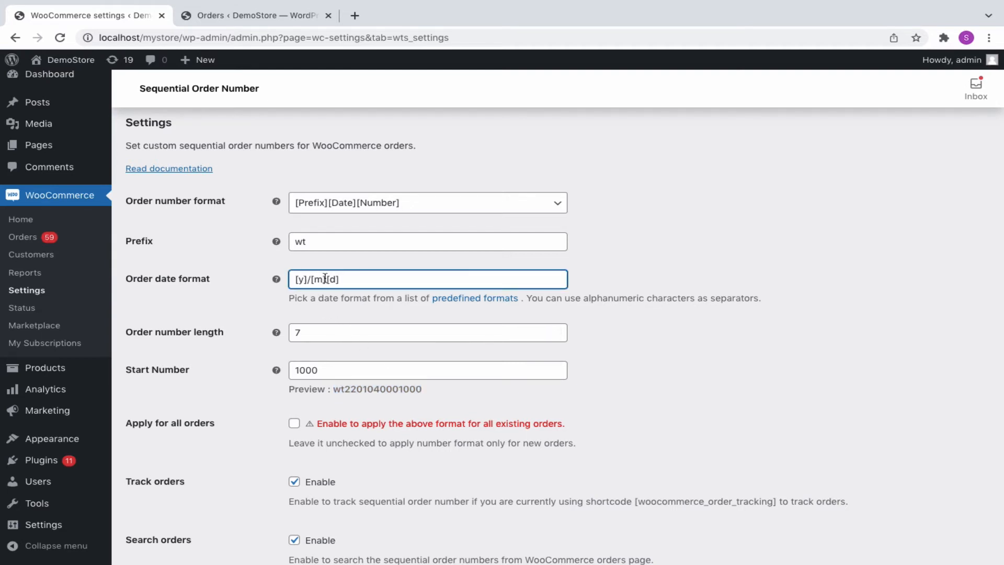
left_click(325, 278)
type("/")
left_click(344, 279)
type("-")
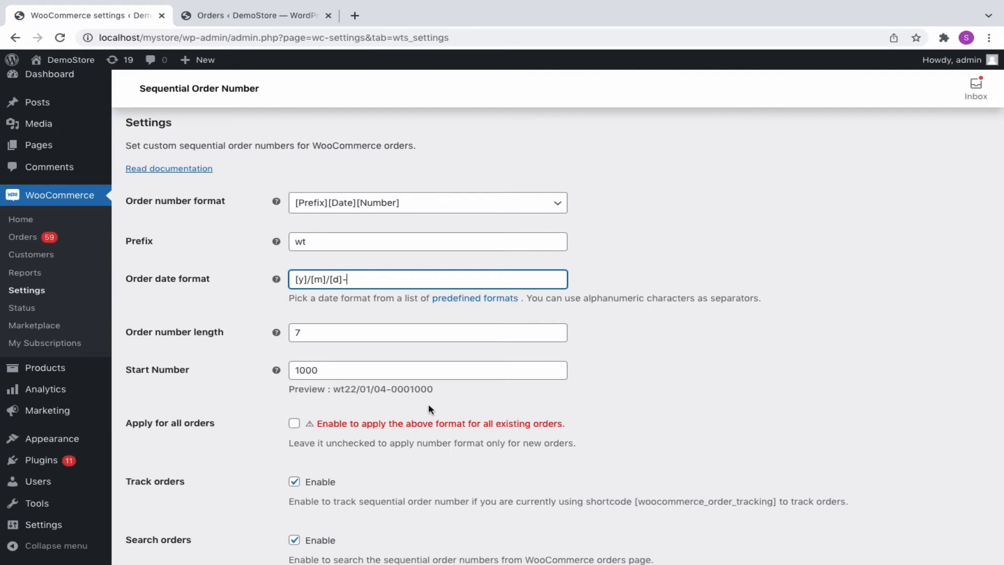
left_click(260, 416)
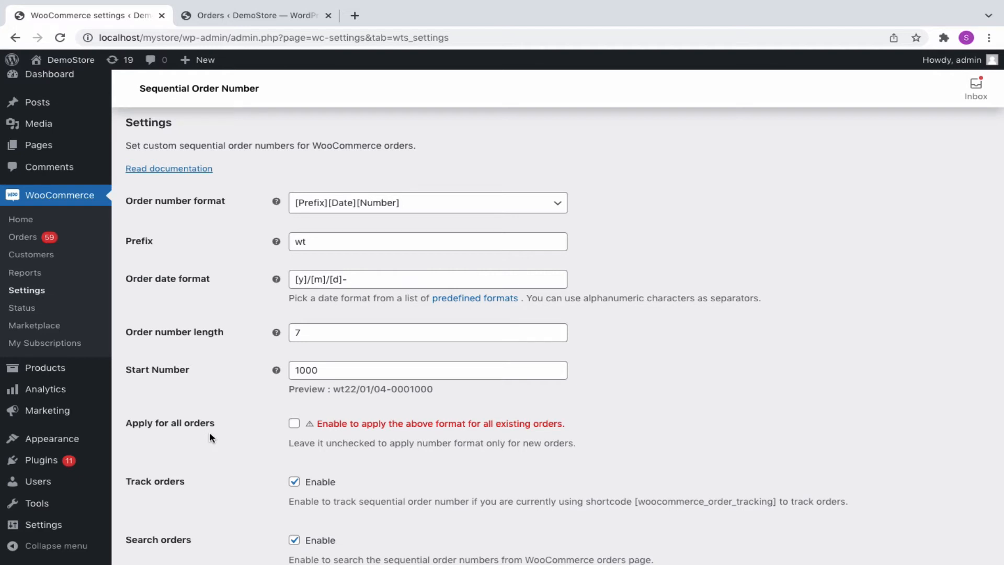
- Toggle 'Apply for all orders' and select the [woocommerce_order_tracking] shortcode
left_click(294, 425)
left_click(294, 424)
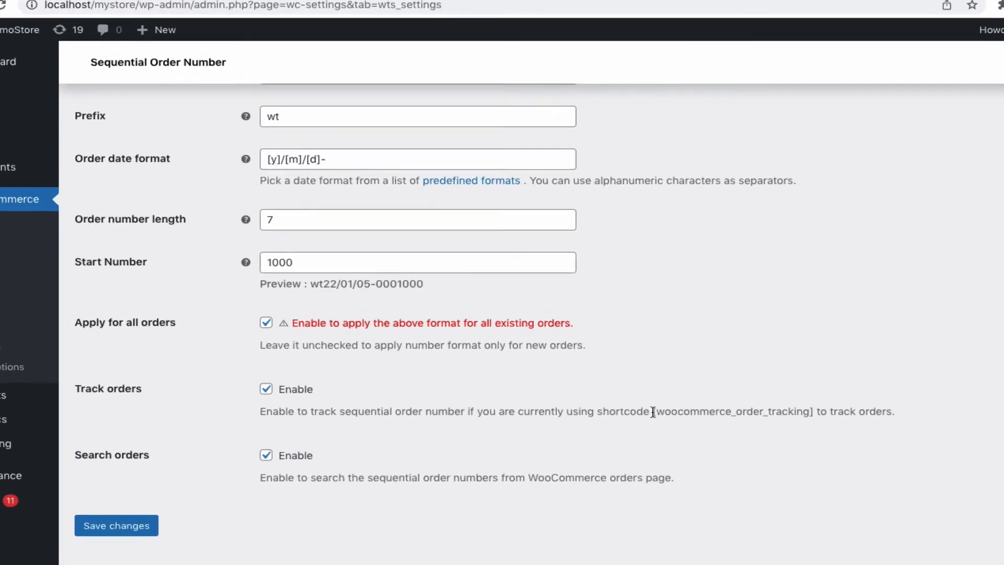
left_click_drag(638, 398, 711, 405)
left_click_drag(777, 440, 873, 435)
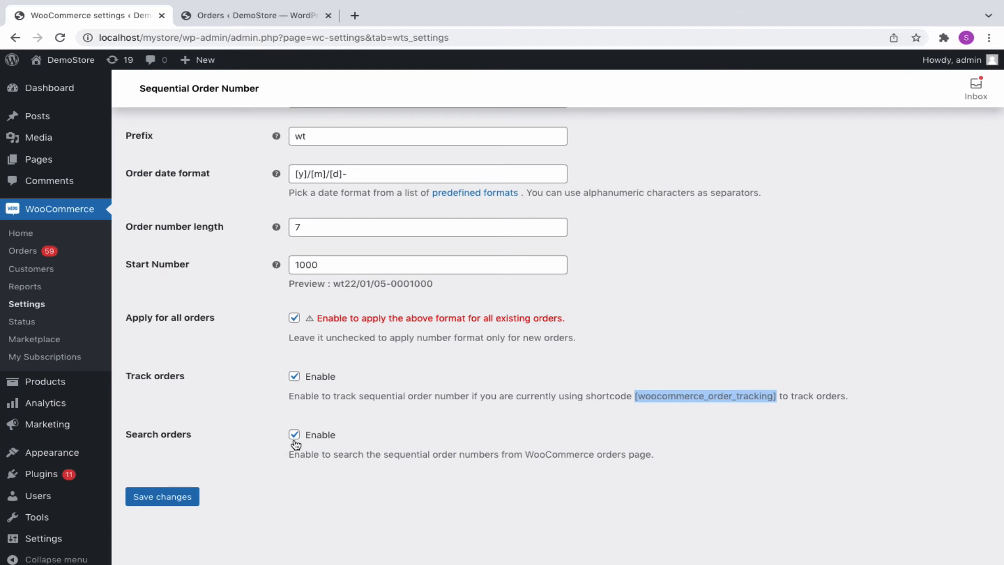
- Save the Sequential Order Number settings and return to the Orders list tab
left_click(170, 500)
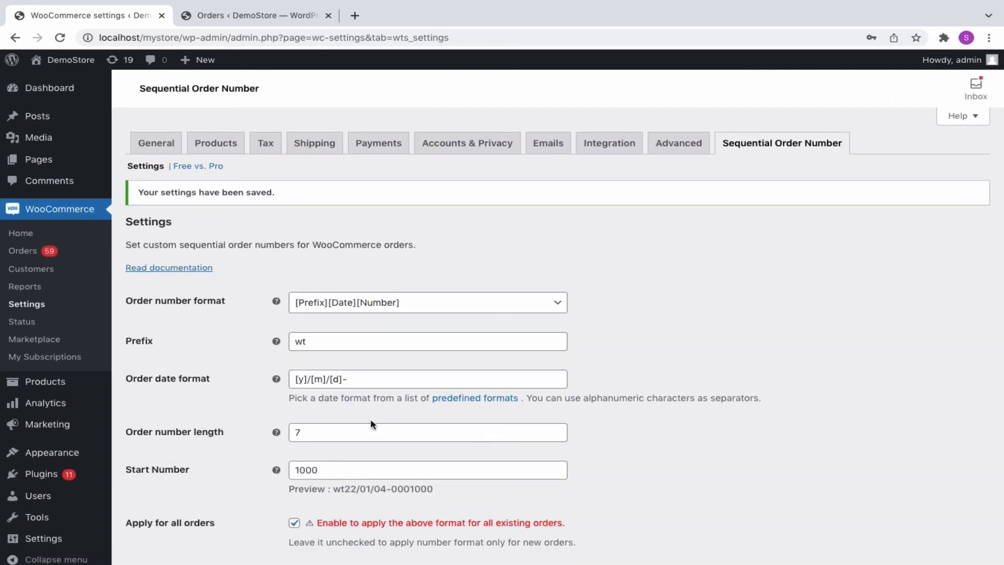
scroll(166, 455, "down", 2)
scroll(296, 462, "up", 2)
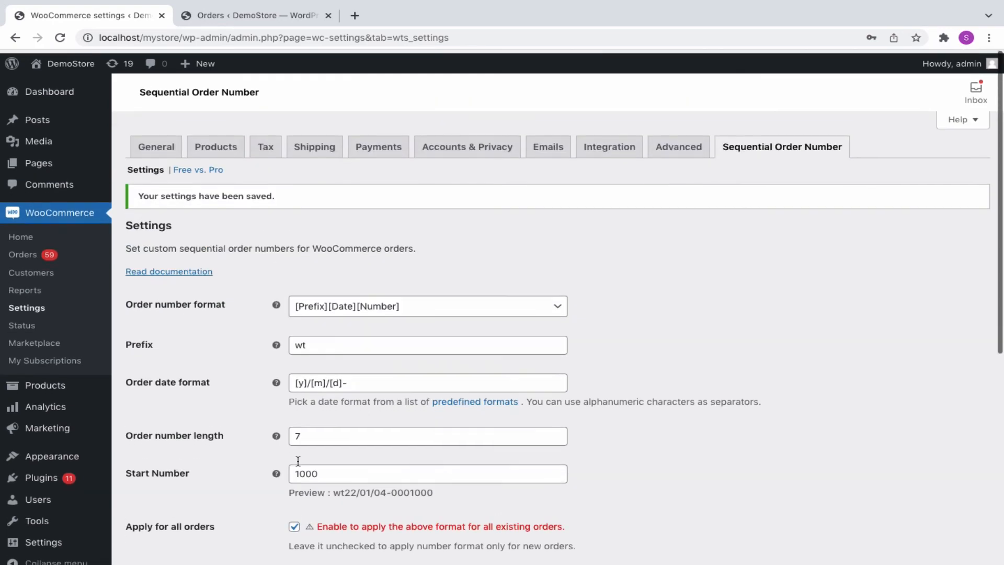
left_click(283, 21)
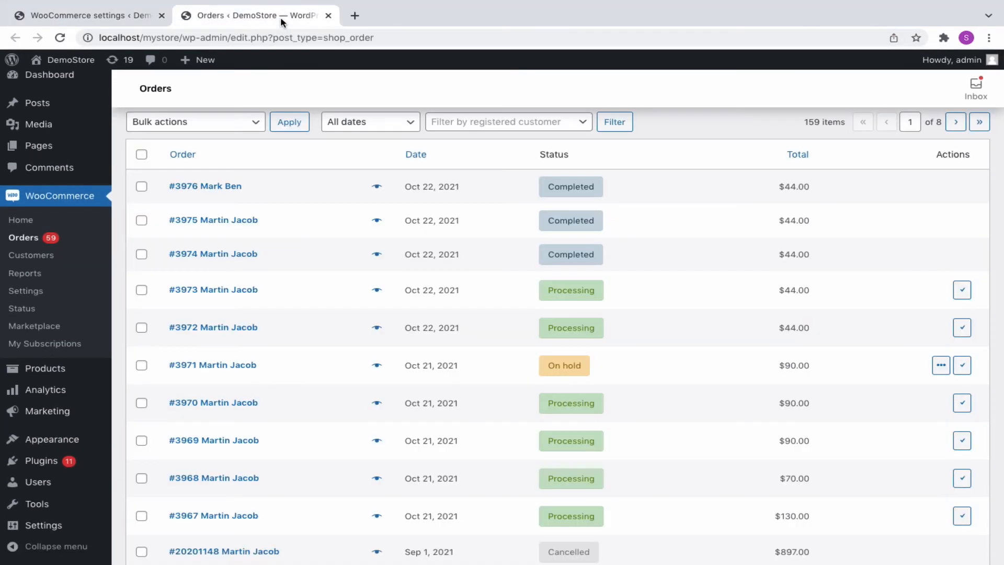
- Reload the Orders list and search for one order's new wt-prefixed number
left_click(295, 179)
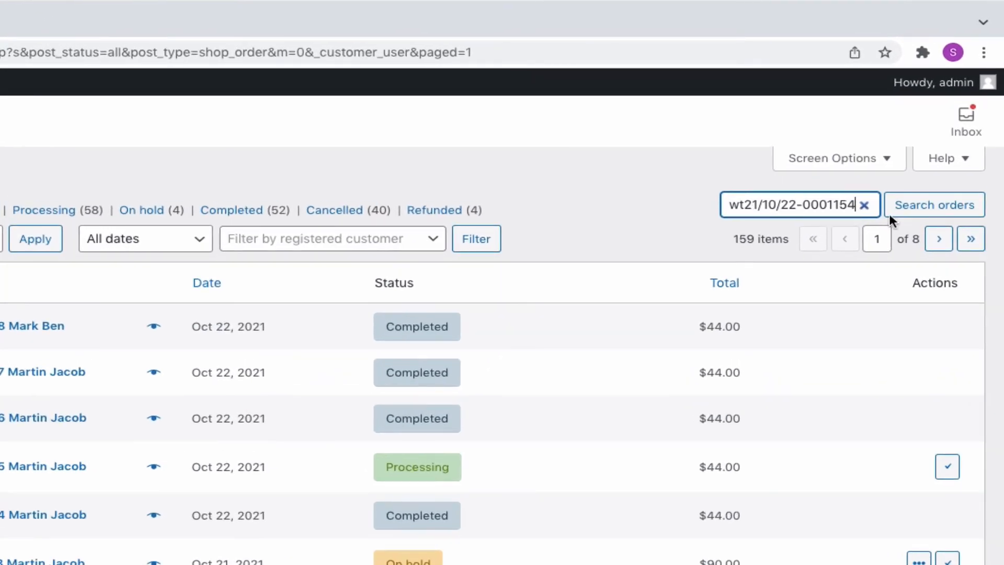
left_click(927, 209)
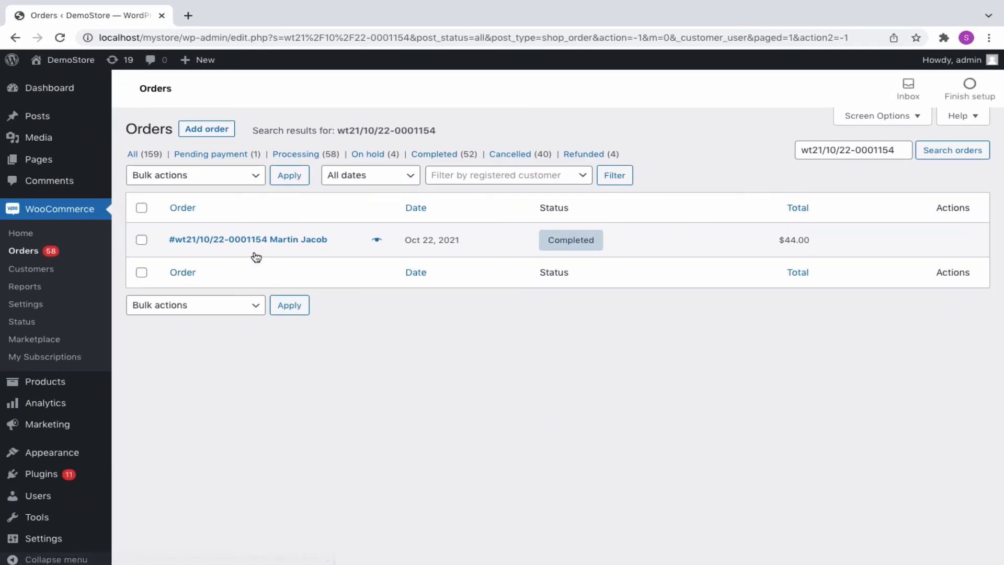
left_click(171, 346)
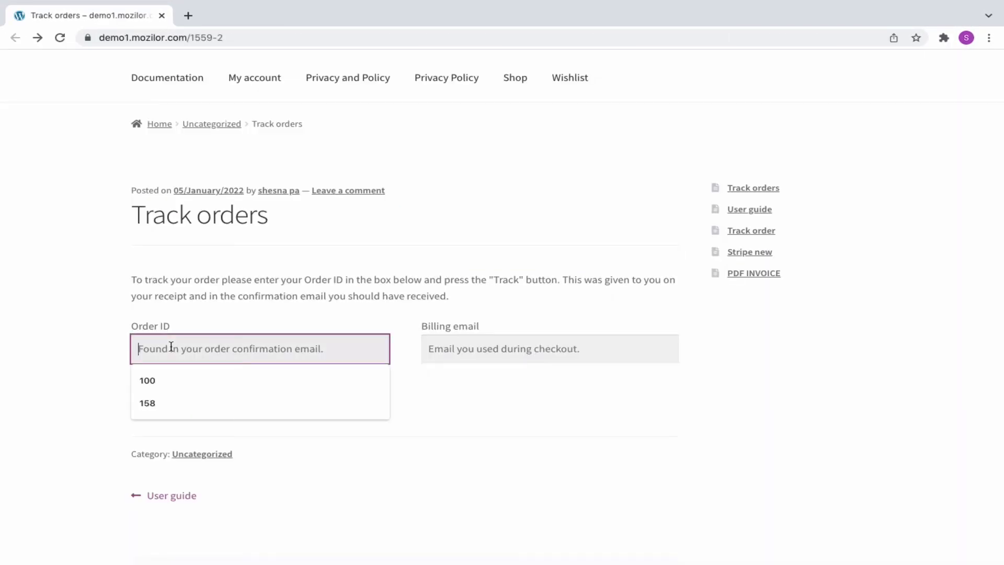
key("Tab")
key("ctrl+v")
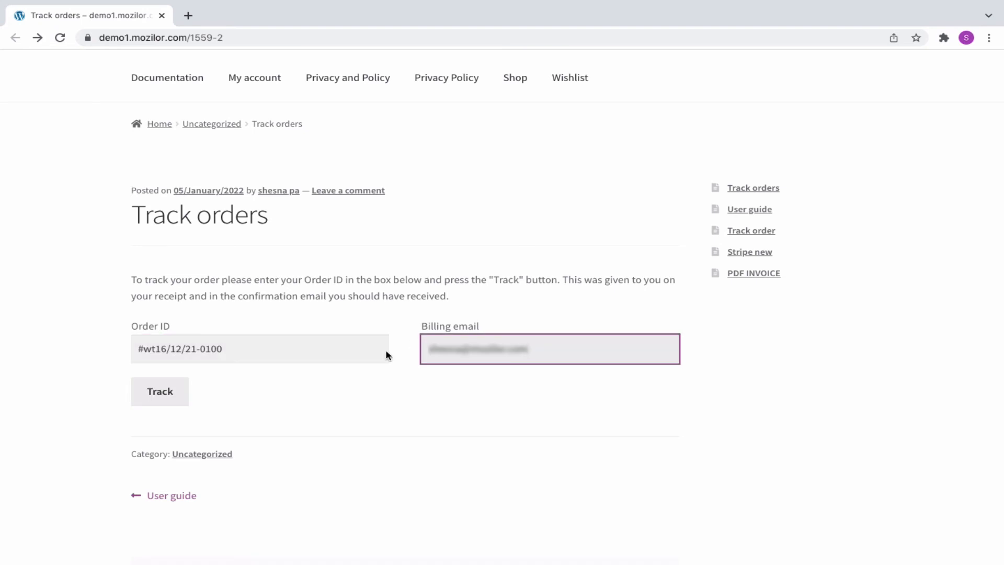
left_click(155, 398)
scroll(345, 470, "down", 3)
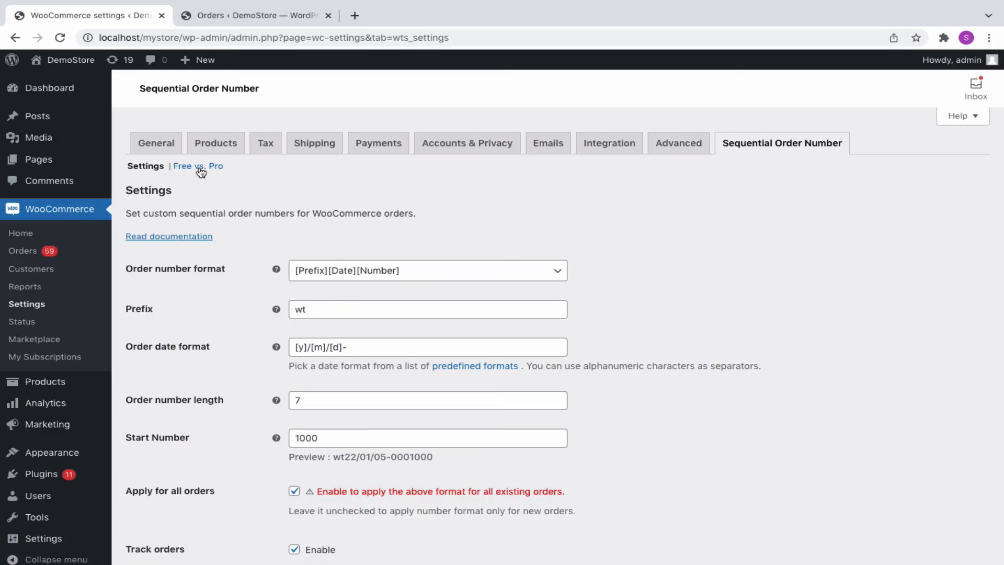
- Open the Free vs. Pro comparison and scroll through the feature list
left_click(209, 172)
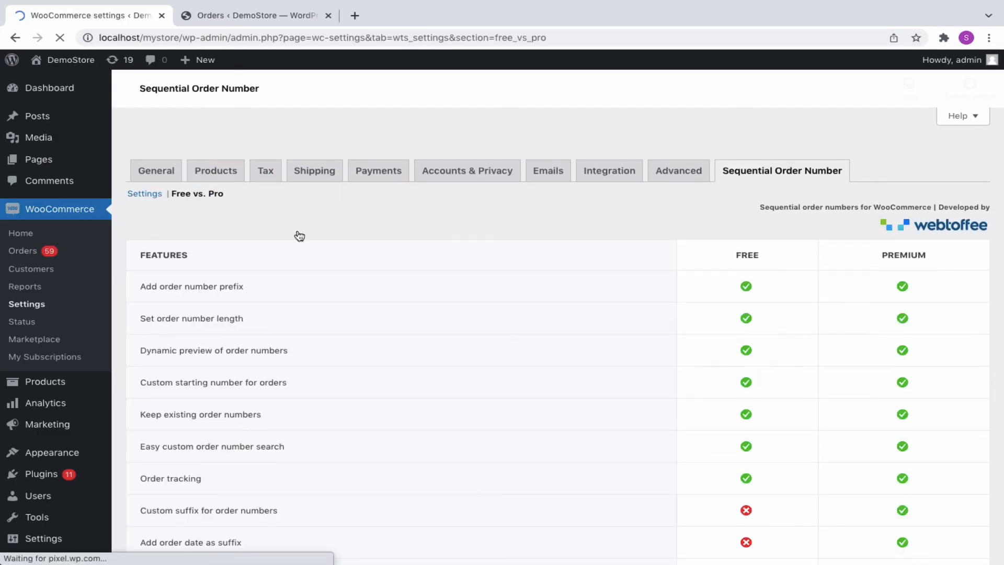
scroll(537, 431, "down", 3)
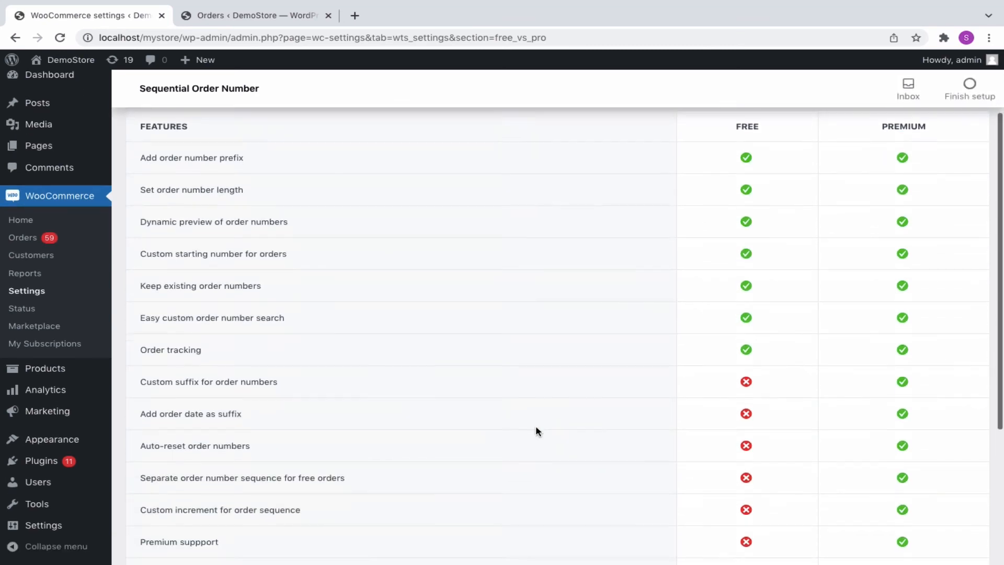
scroll(536, 430, "down", 1)
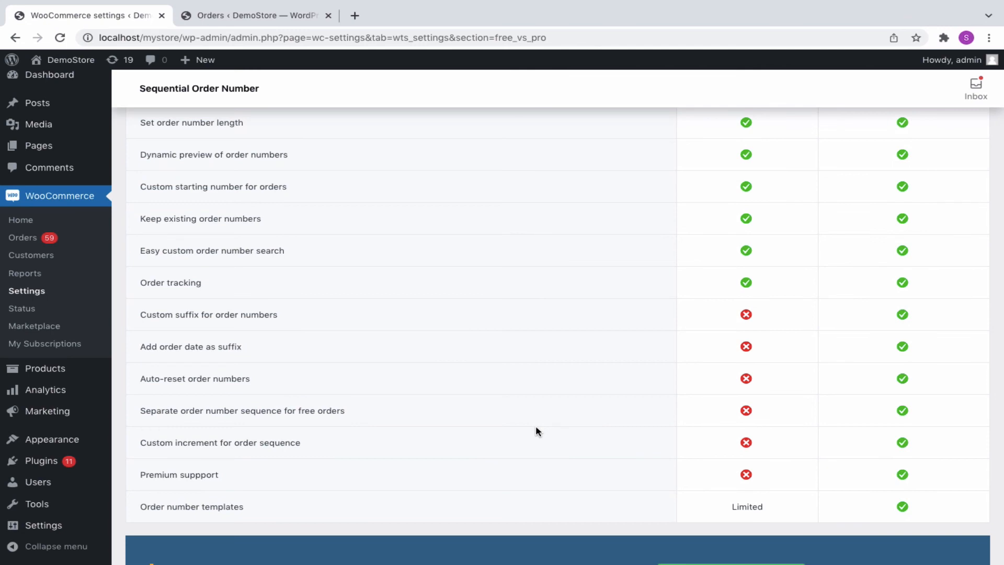
scroll(535, 430, "down", 2)
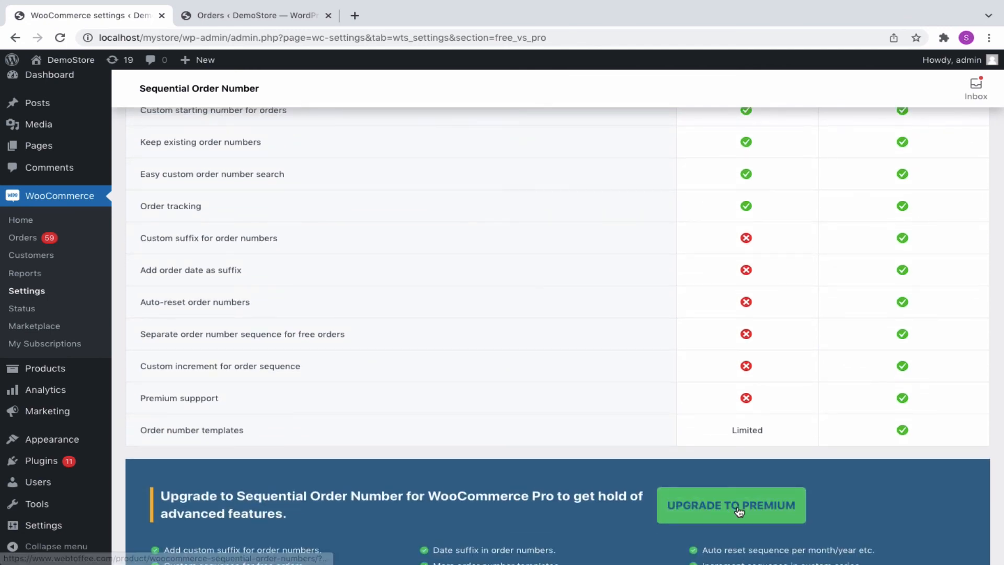
scroll(738, 512, "down", 2)
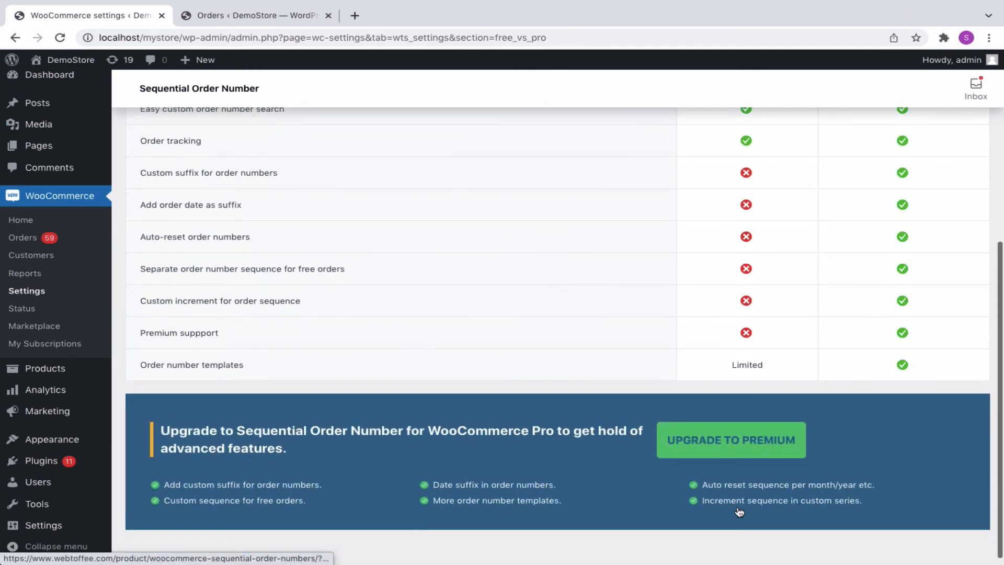
- Open the premium upgrade product page on webtoffee.com and browse its features
left_click(737, 449)
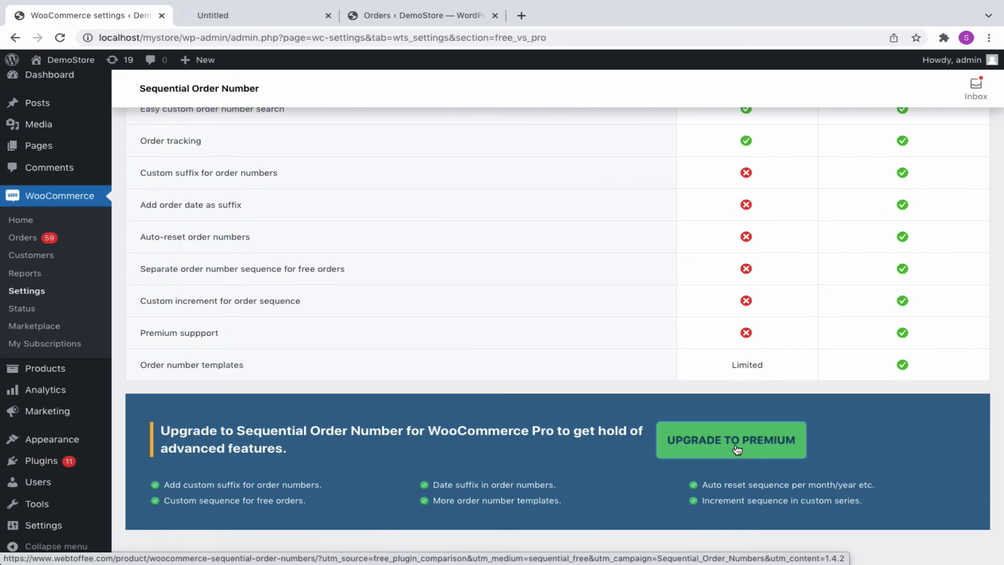
left_click(296, 22)
scroll(813, 325, "down", 3)
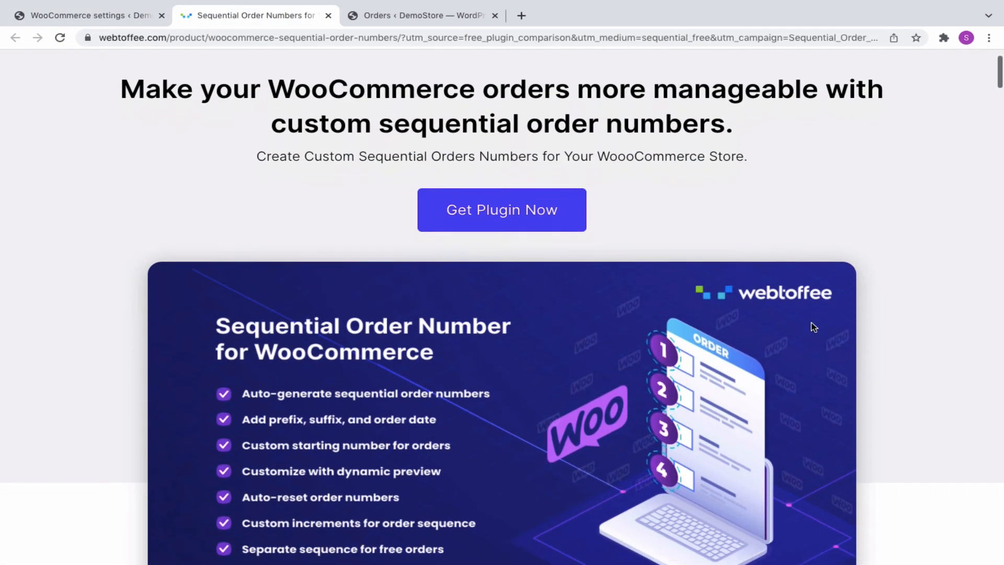
scroll(814, 326, "down", 2)
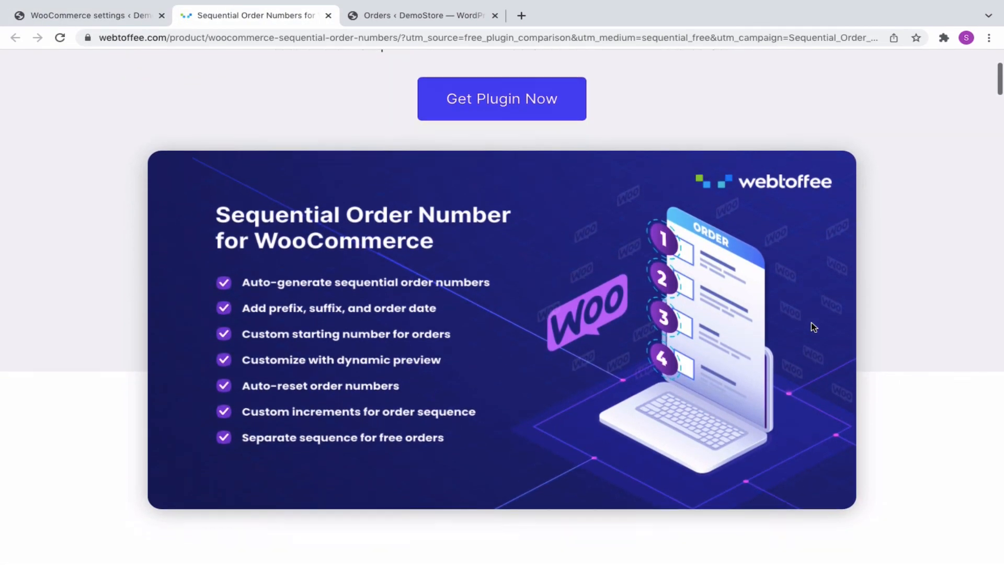